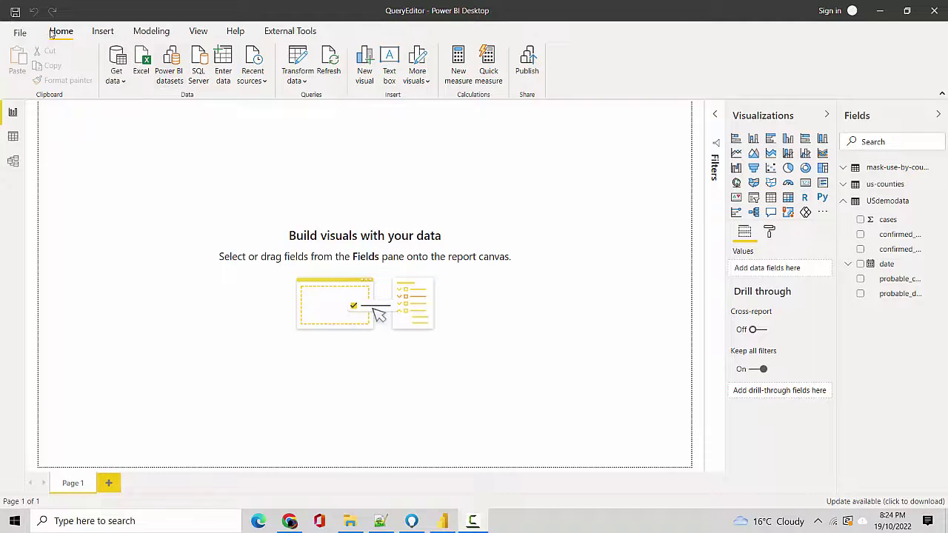
# - Choose the XML connector under Get data's File category and select SampleData from the Power BI Reading xml data folder
pyautogui.click(122, 83)
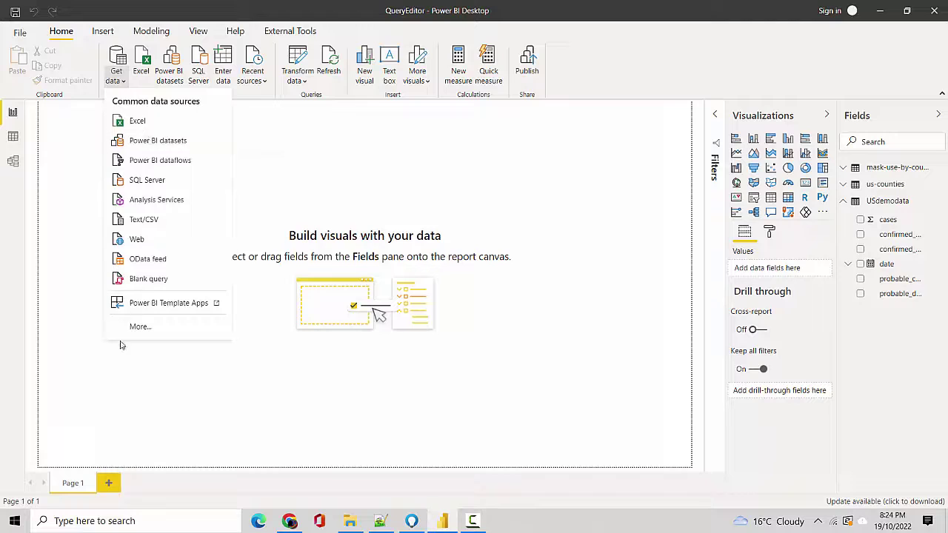
pyautogui.click(140, 328)
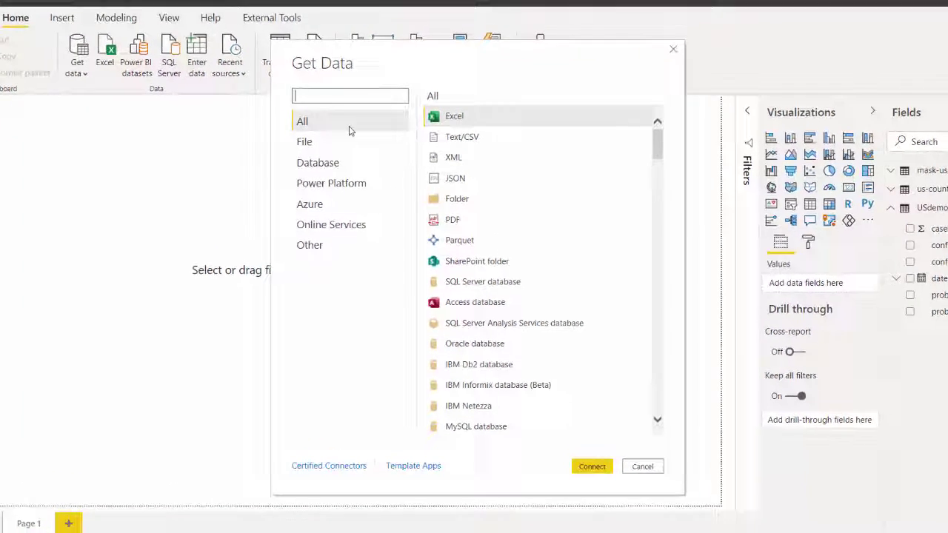
pyautogui.click(286, 149)
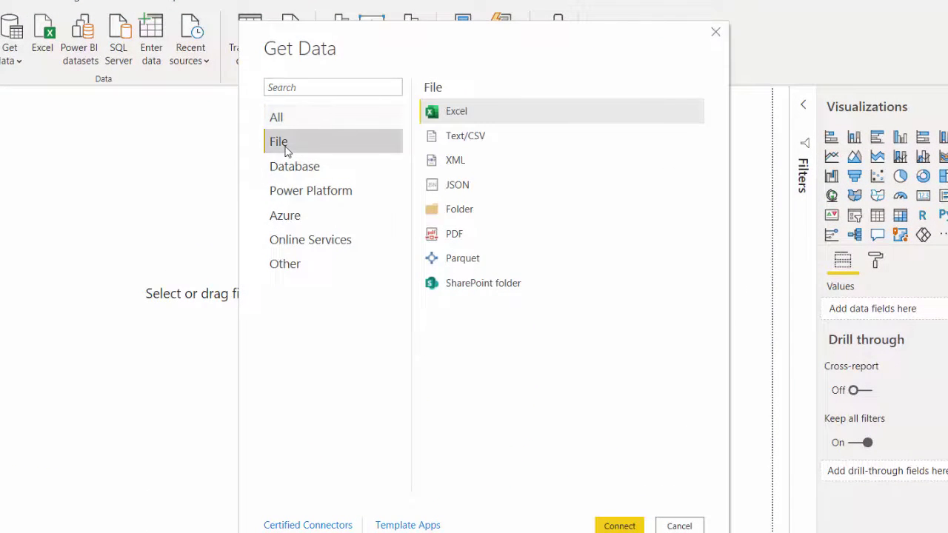
pyautogui.click(438, 160)
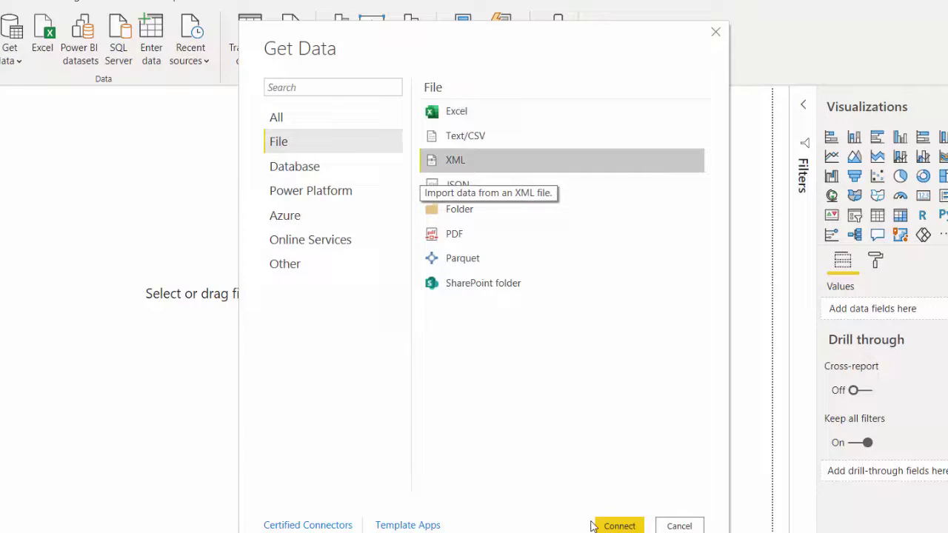
pyautogui.click(631, 526)
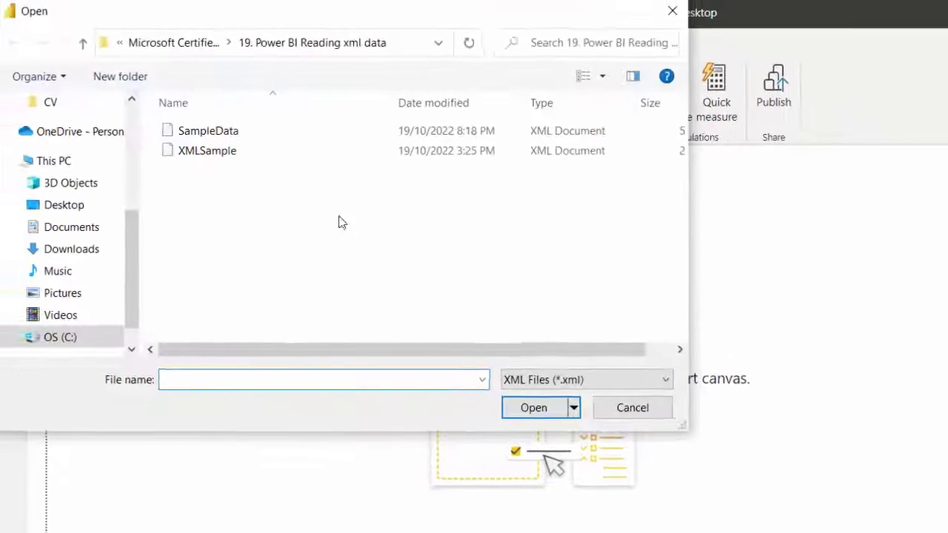
pyautogui.click(223, 142)
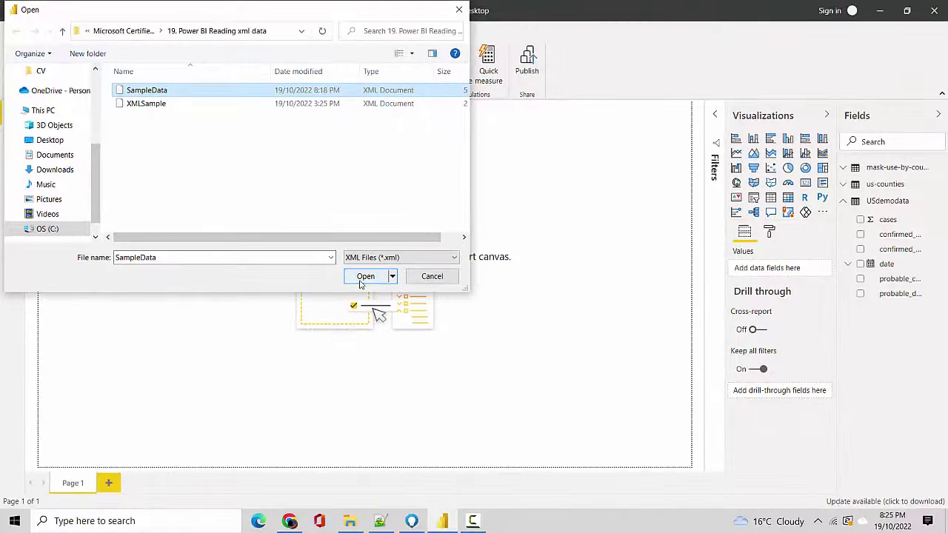
# - Open SampleData, tick the book table in Navigator and send it to Power Query with Transform Data
pyautogui.click(519, 403)
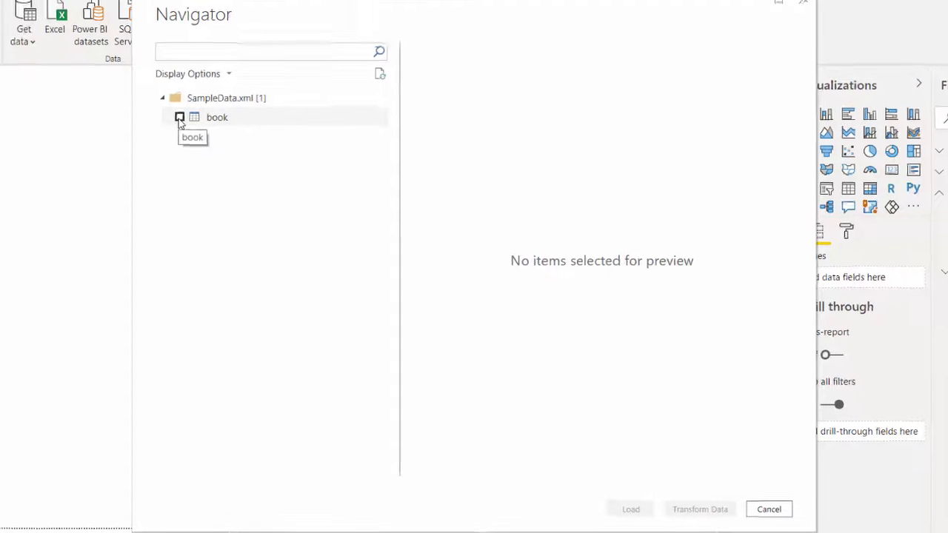
pyautogui.click(180, 118)
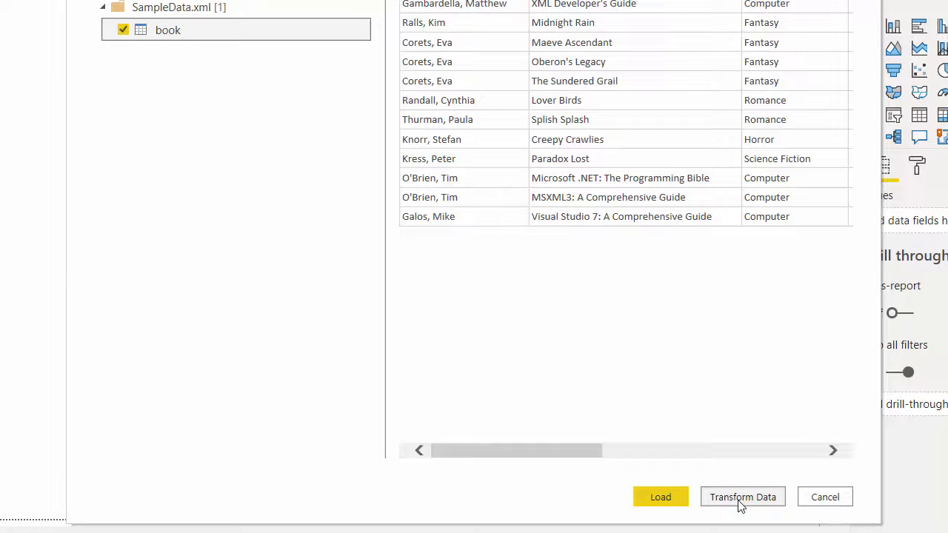
pyautogui.moveTo(548, 451); pyautogui.dragTo(716, 459)
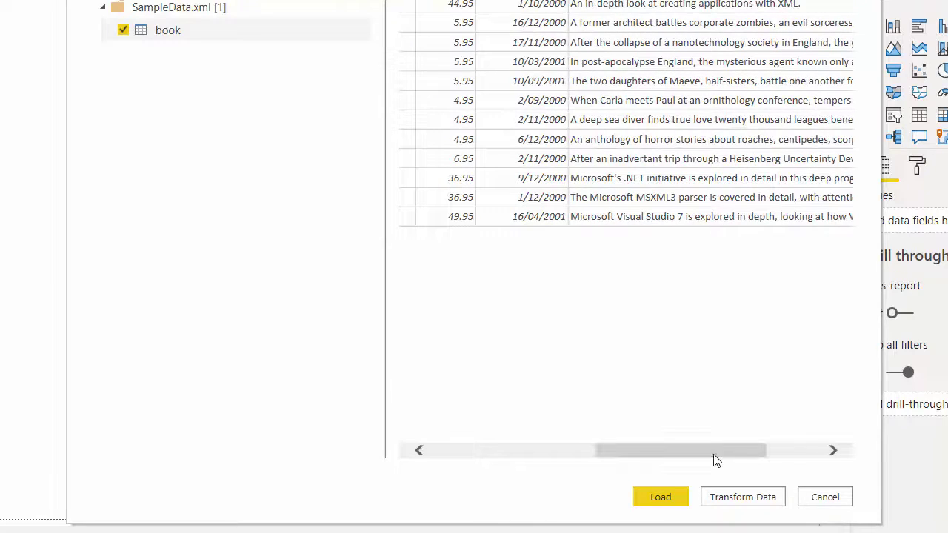
pyautogui.click(660, 497)
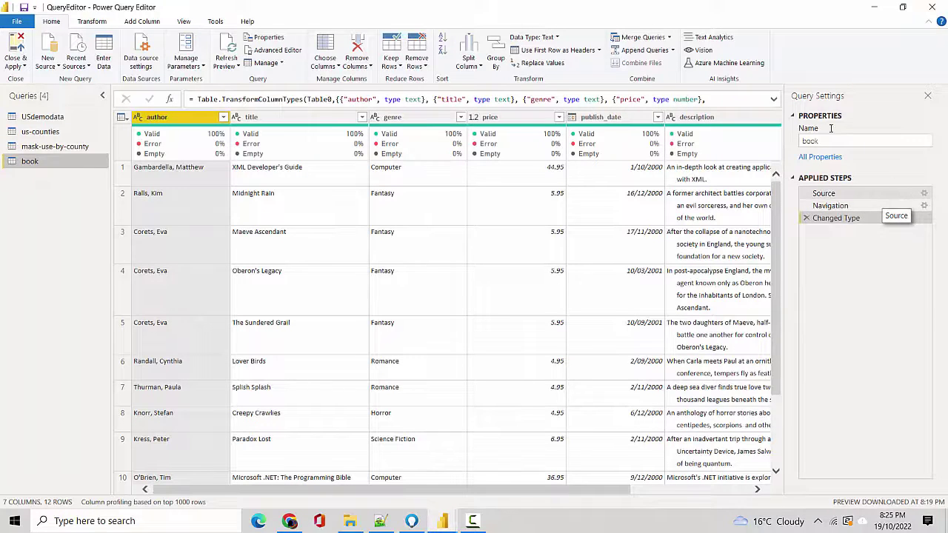
# - Inspect the Source and Navigation steps of the book query, then delete the Navigation step
pyautogui.click(845, 193)
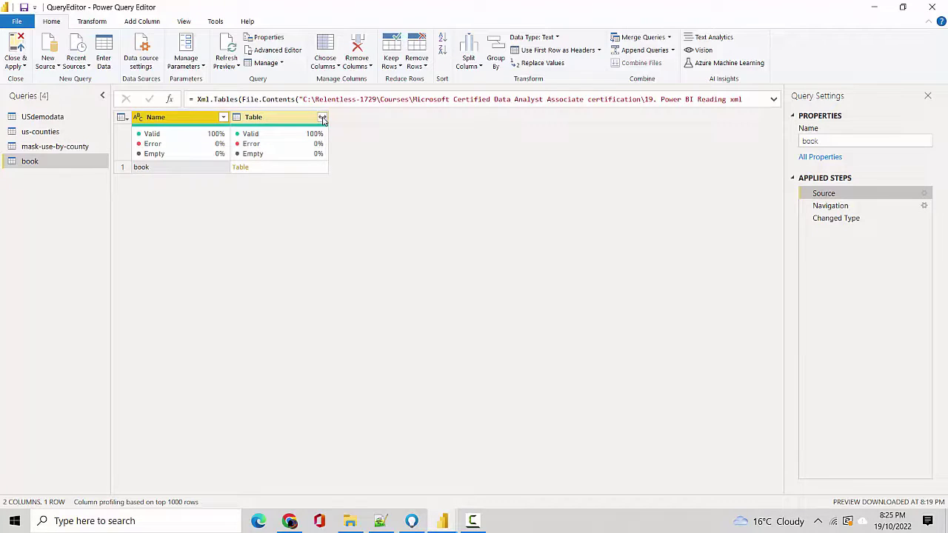
pyautogui.click(871, 210)
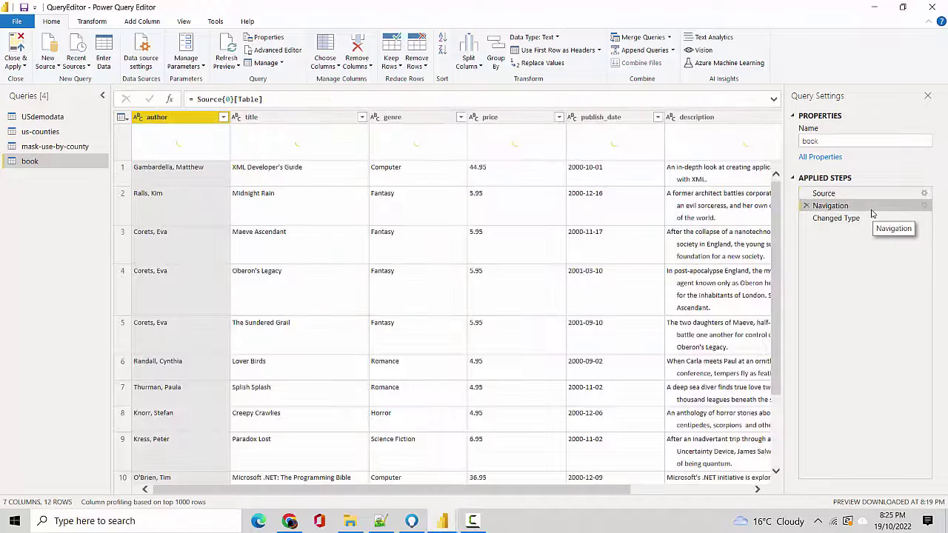
pyautogui.click(807, 207)
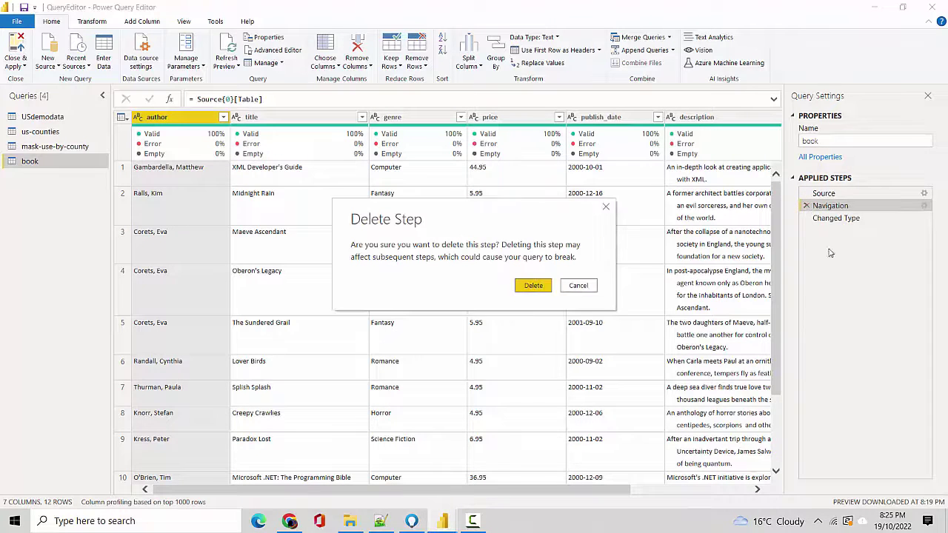
pyautogui.click(534, 286)
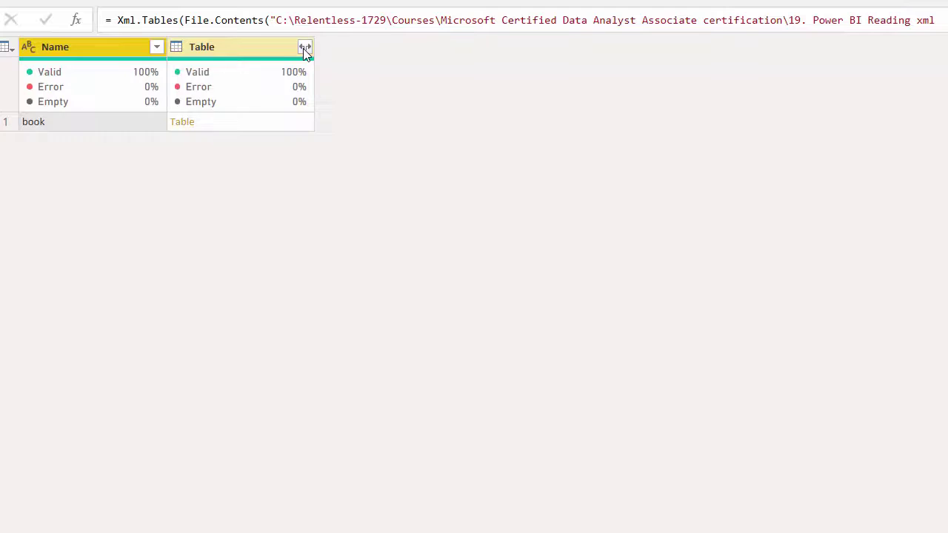
# - Expand the nested Table column with all book fields, inserting an Expanded Table step
pyautogui.click(304, 49)
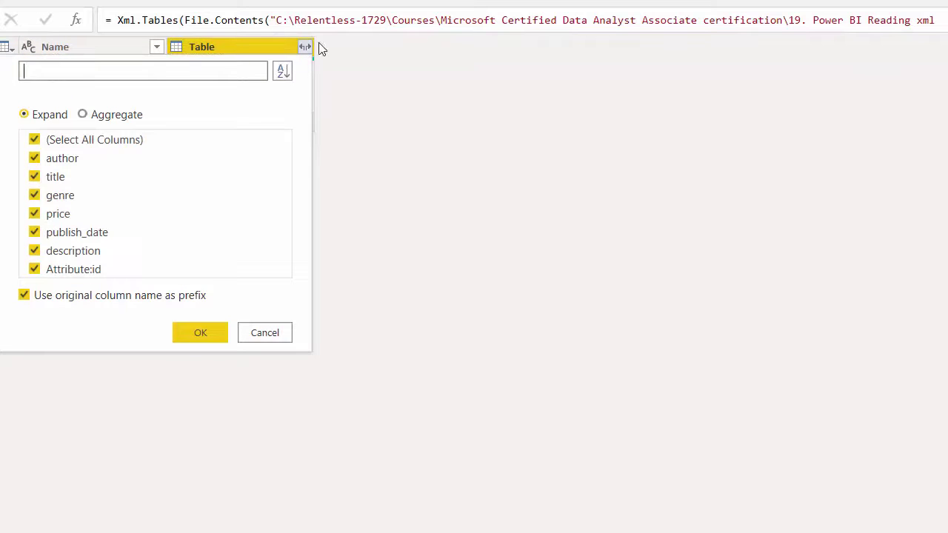
pyautogui.click(312, 65)
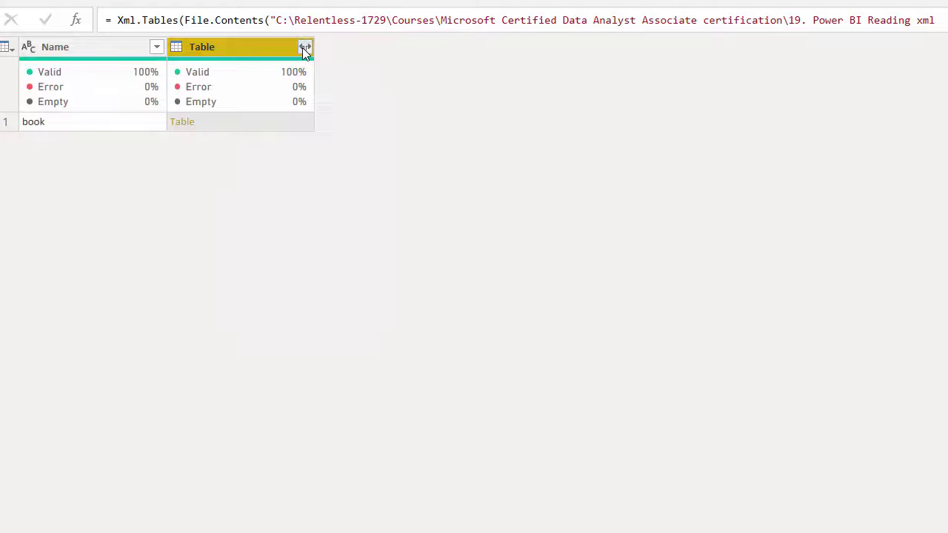
pyautogui.click(303, 48)
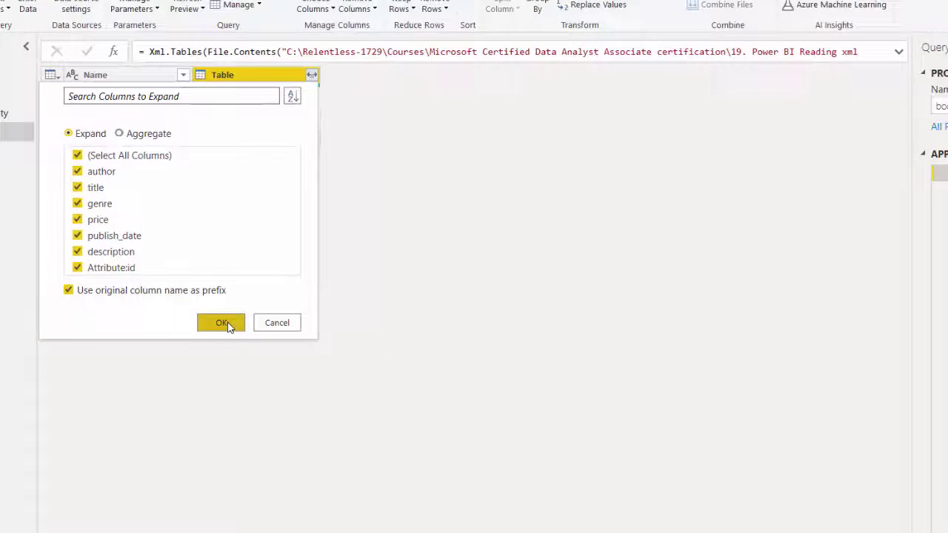
pyautogui.click(249, 310)
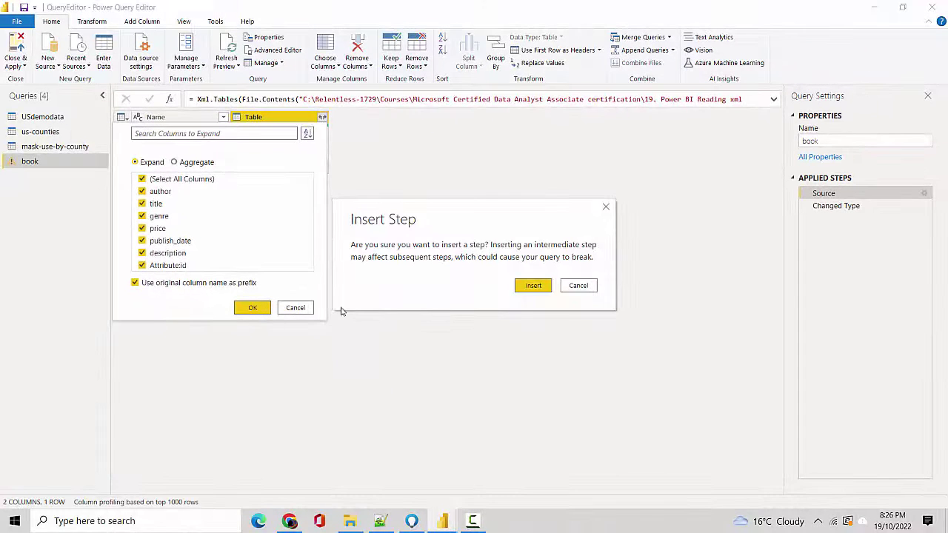
pyautogui.click(534, 287)
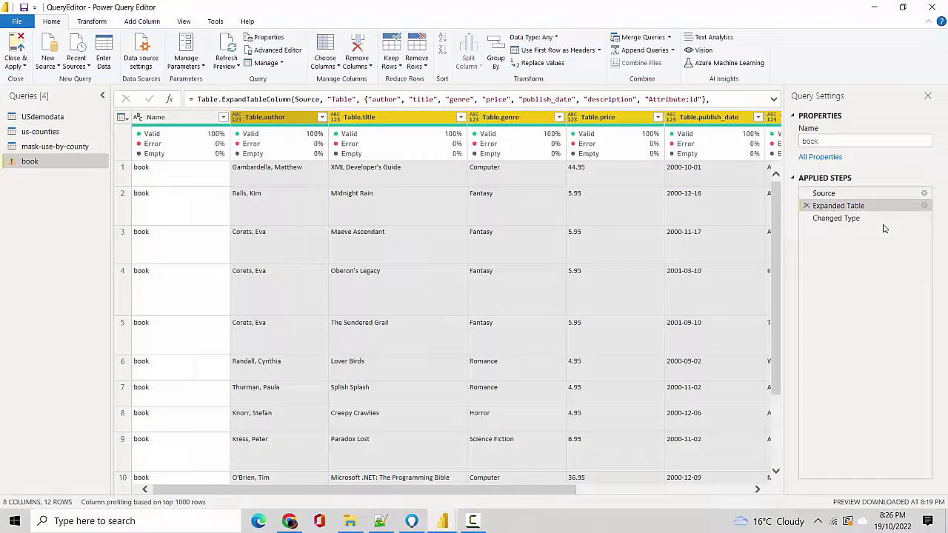
# - Remove the failing Changed Type step and review the expanded book columns
pyautogui.click(852, 217)
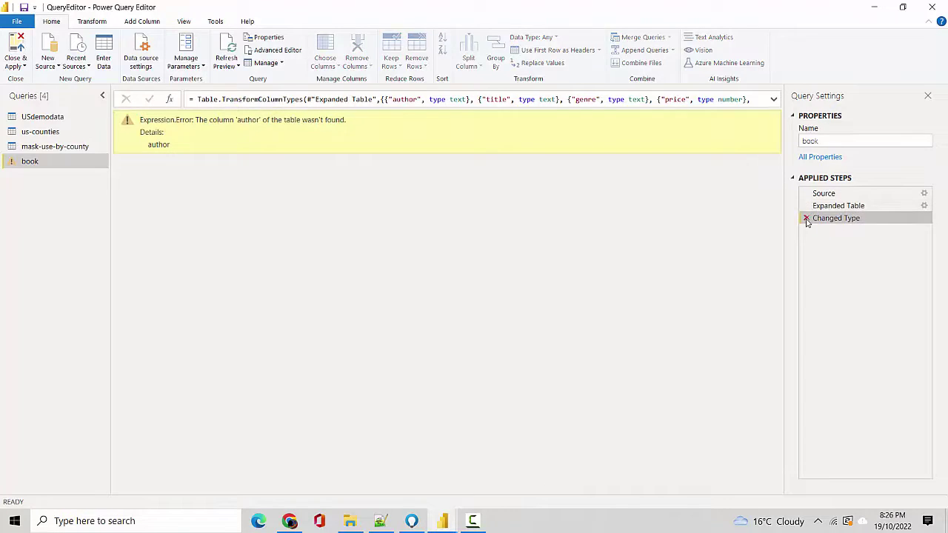
pyautogui.click(807, 219)
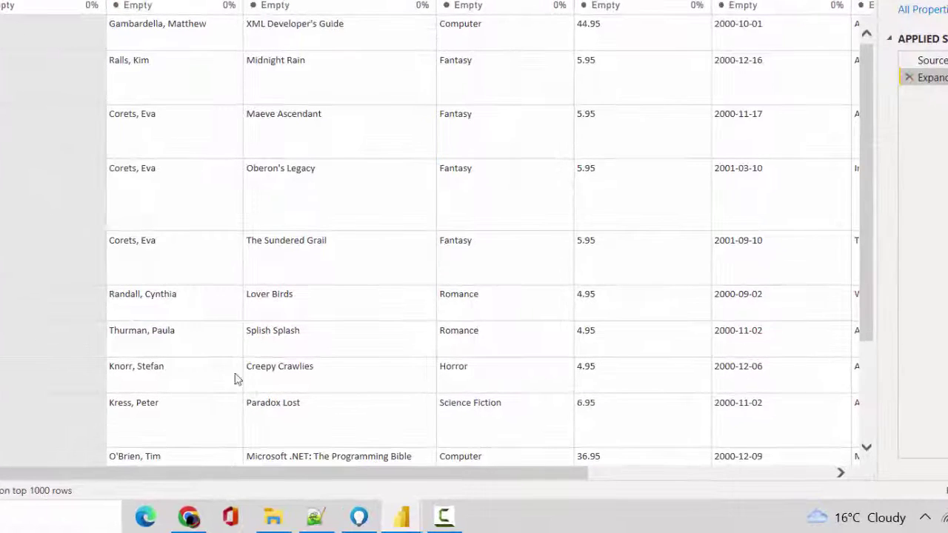
pyautogui.moveTo(282, 473); pyautogui.dragTo(484, 473)
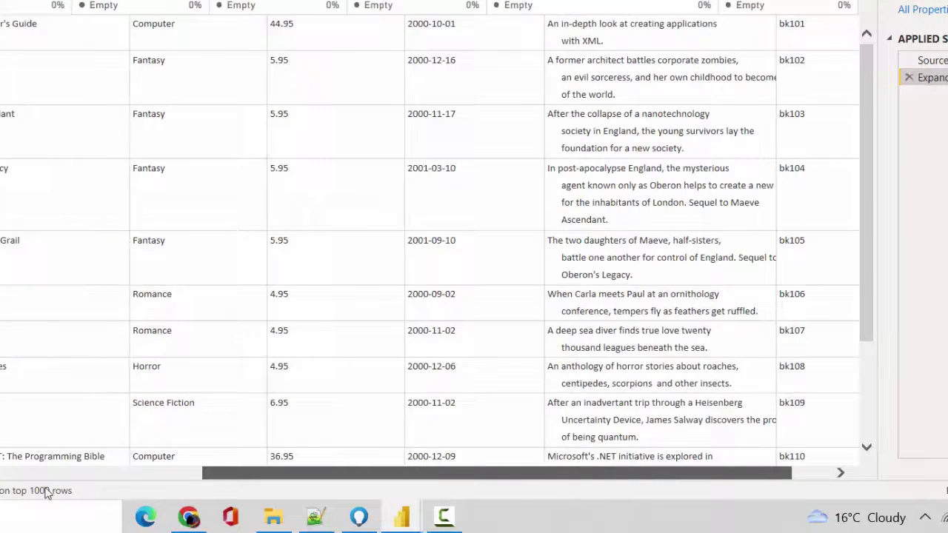
pyautogui.moveTo(46, 493); pyautogui.dragTo(386, 489)
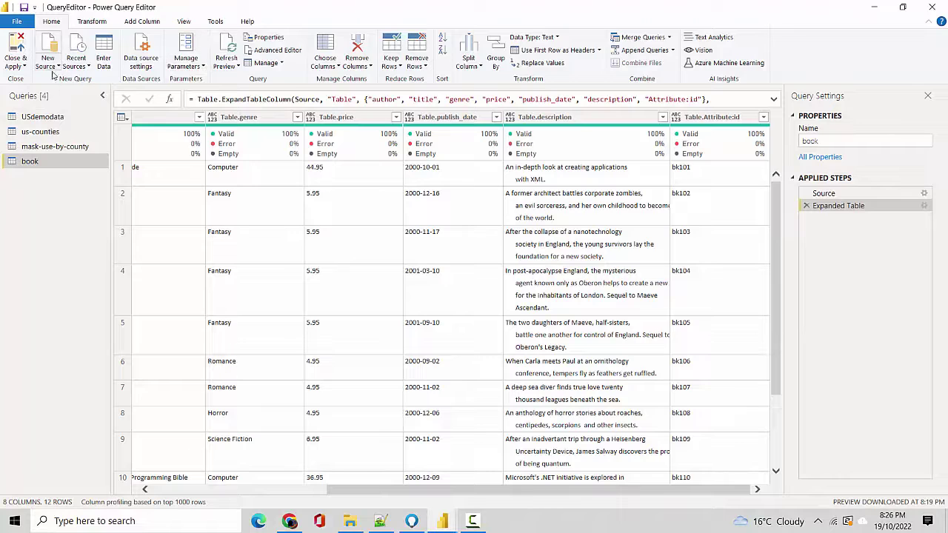
# - Close & Apply the book query, check its 12 rows in Data view, then return to Report view
pyautogui.click(15, 67)
pyautogui.click(22, 81)
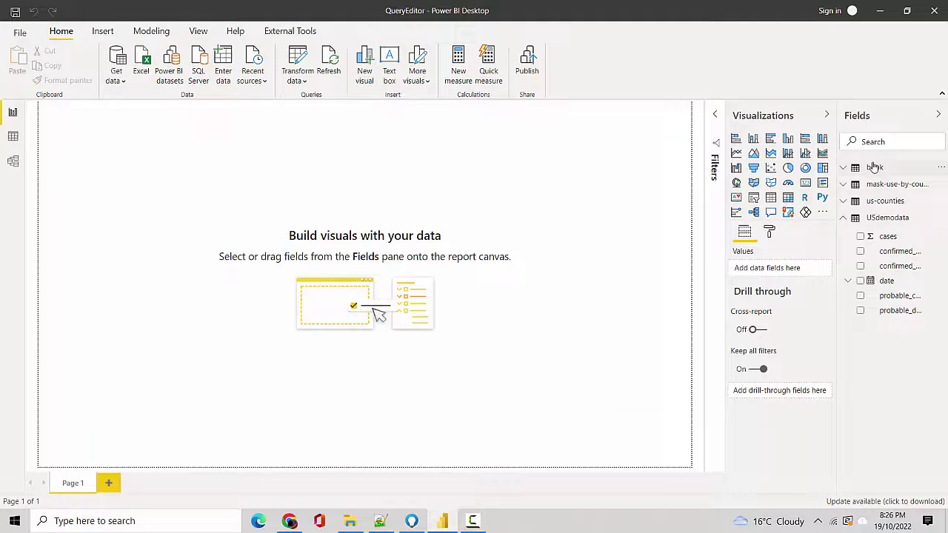
pyautogui.click(13, 136)
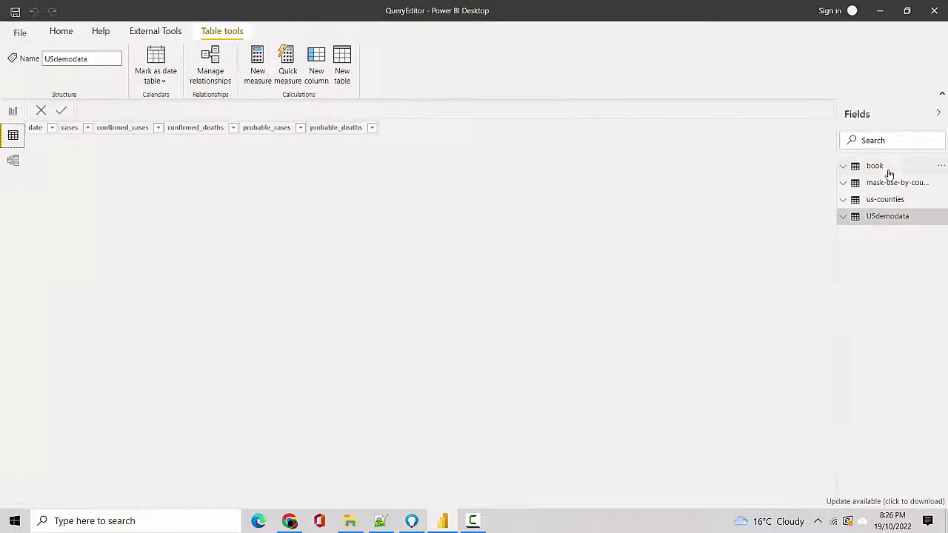
pyautogui.click(878, 166)
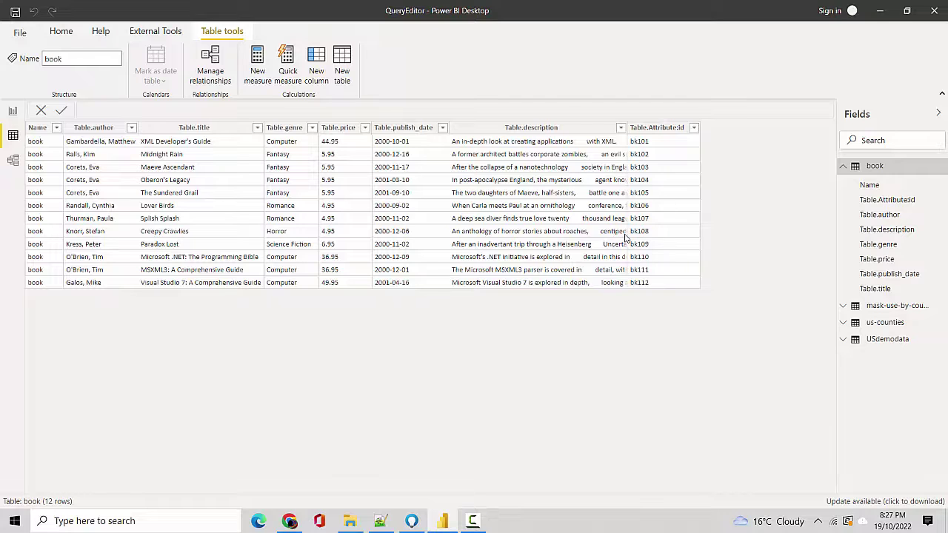
pyautogui.click(62, 32)
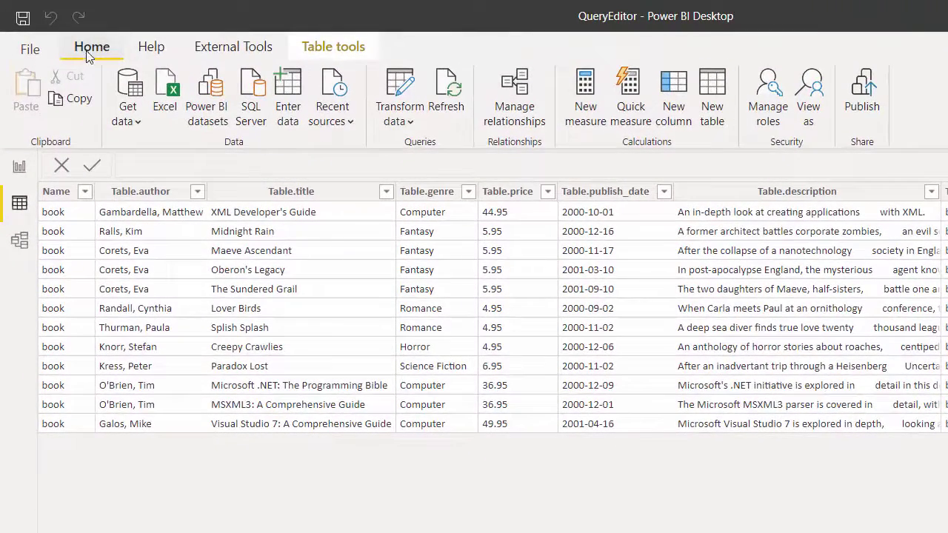
pyautogui.click(18, 169)
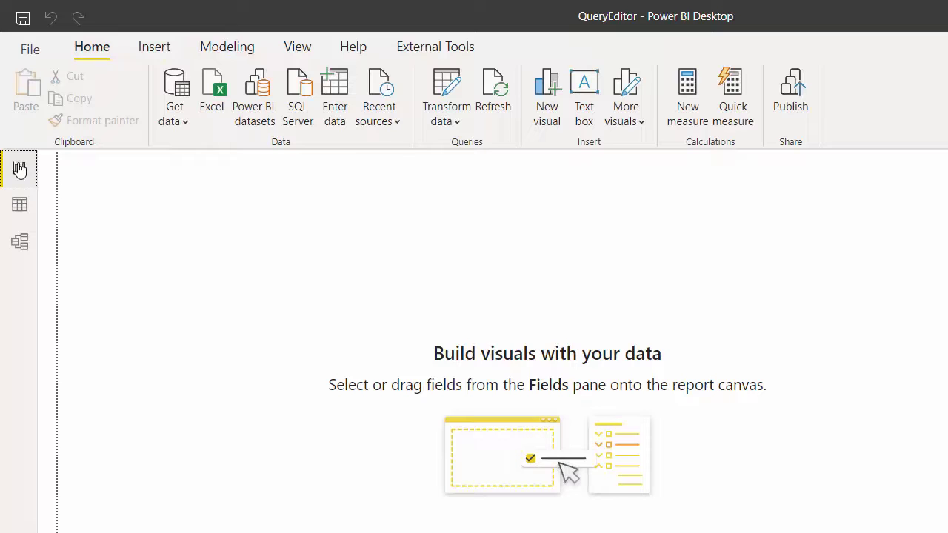
# - Open XMLSample.xml for import, switching the file filter to All Files so it appears
pyautogui.click(184, 126)
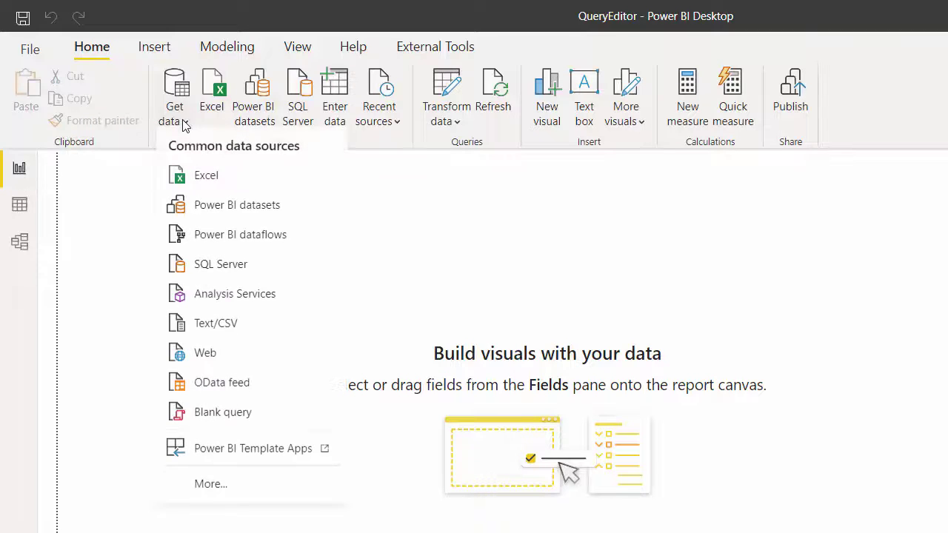
pyautogui.click(232, 492)
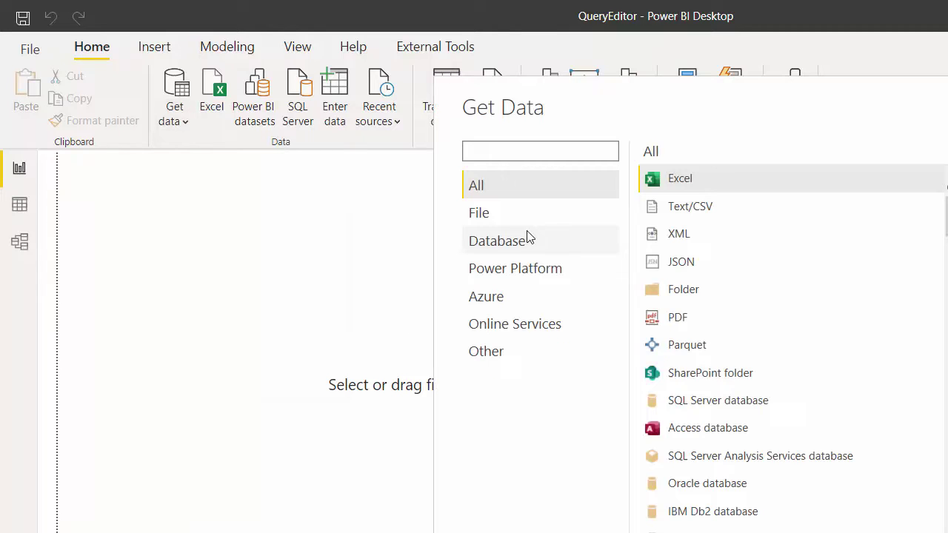
pyautogui.click(491, 213)
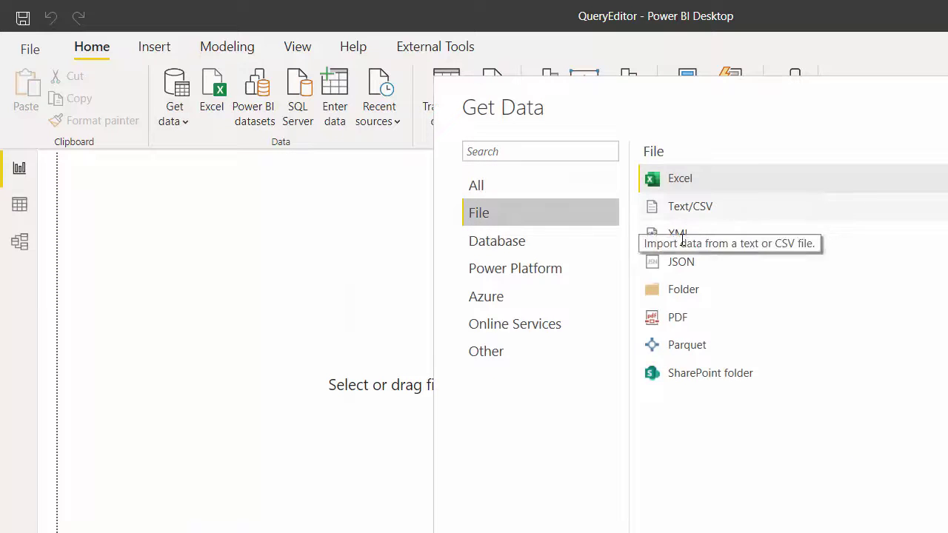
pyautogui.press('Escape')
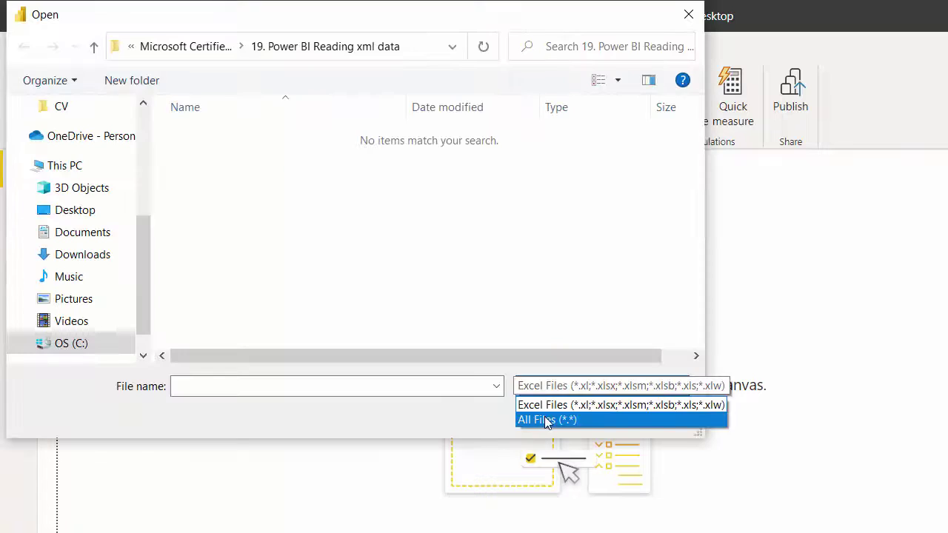
pyautogui.click(546, 419)
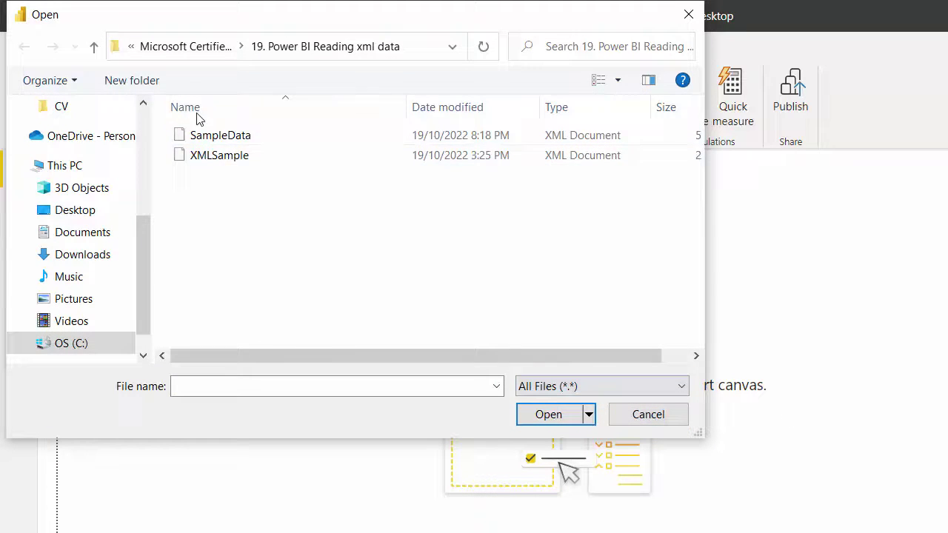
pyautogui.moveTo(457, 354)
pyautogui.mouseDown()
pyautogui.moveTo(485, 353)
pyautogui.moveTo(457, 354)
pyautogui.mouseUp()
pyautogui.click(195, 154)
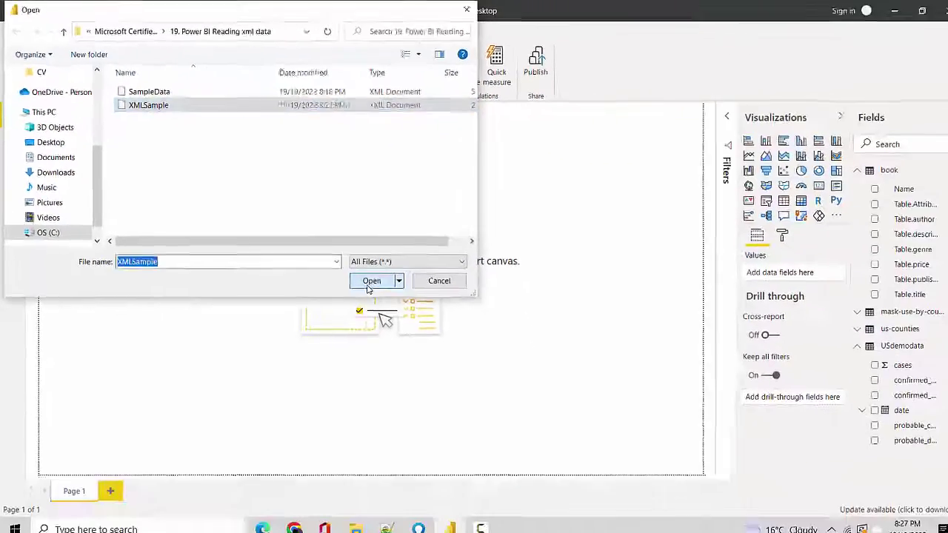
pyautogui.click(370, 281)
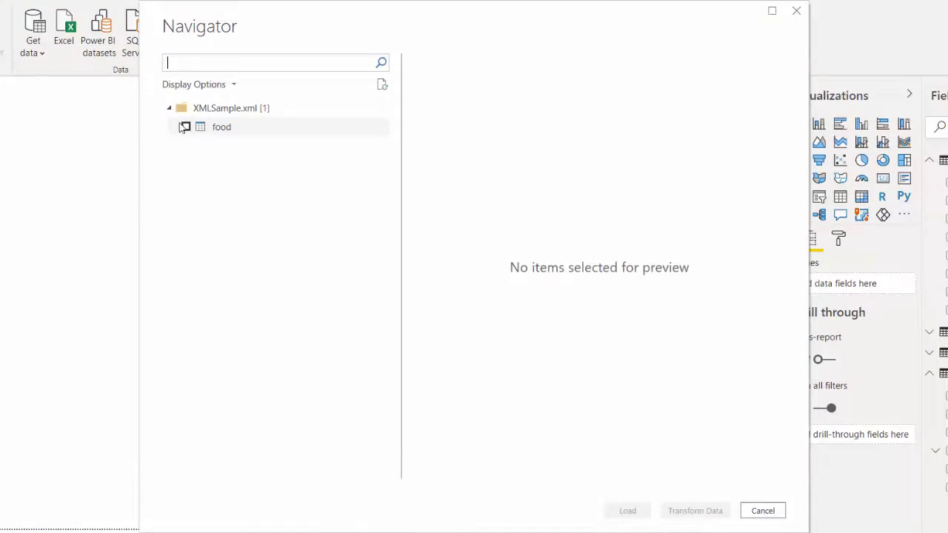
# - Tick the food table in Navigator and open it in Power Query with Transform Data
pyautogui.click(185, 127)
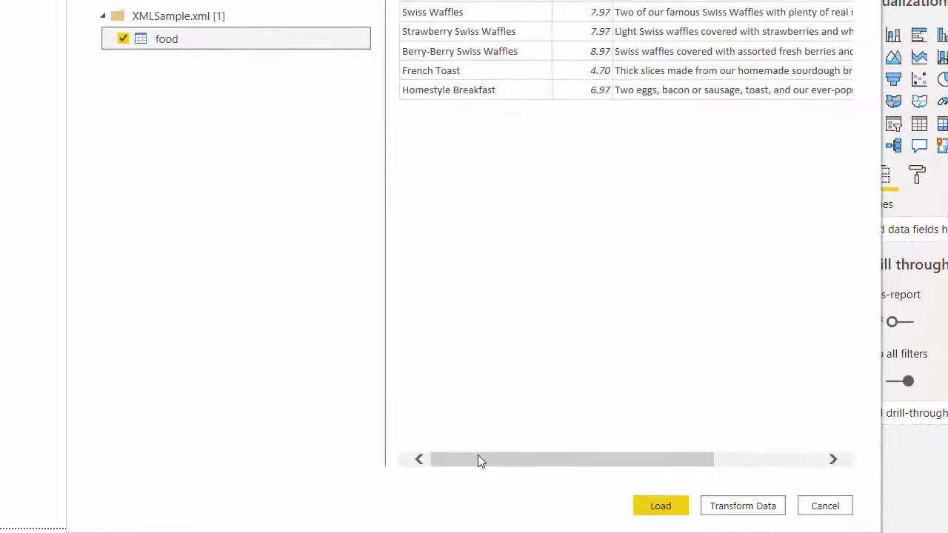
pyautogui.moveTo(478, 459); pyautogui.dragTo(381, 470)
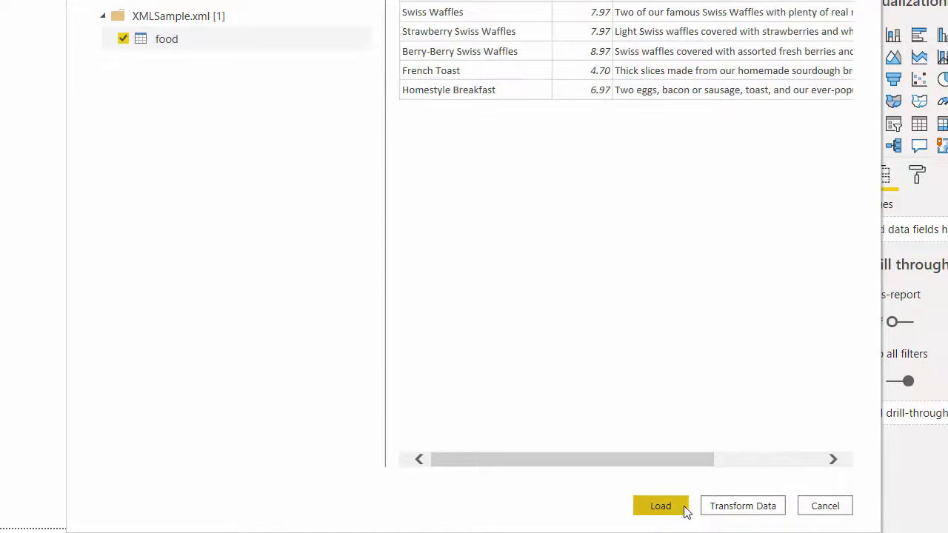
pyautogui.click(751, 508)
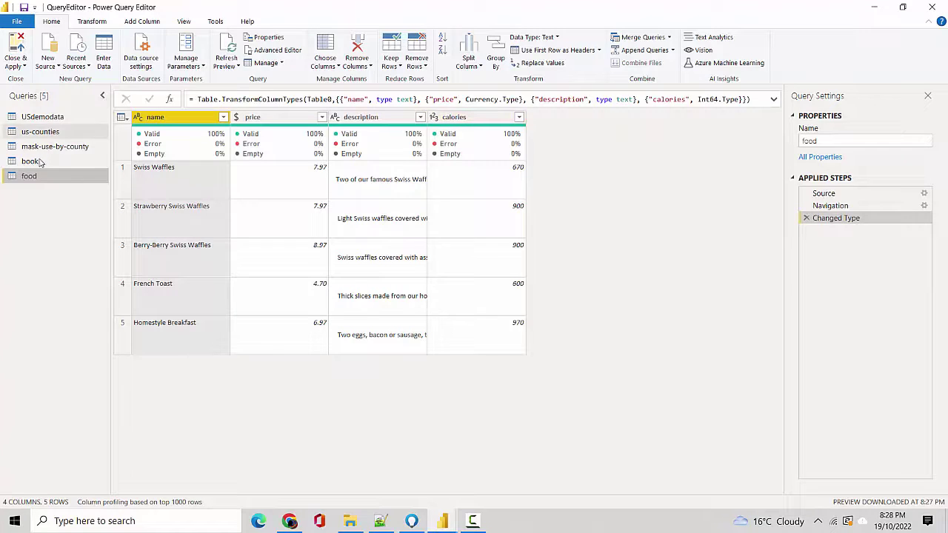
# - Close the Query Editor to load food, and expand book's fields in the Fields pane
pyautogui.click(16, 66)
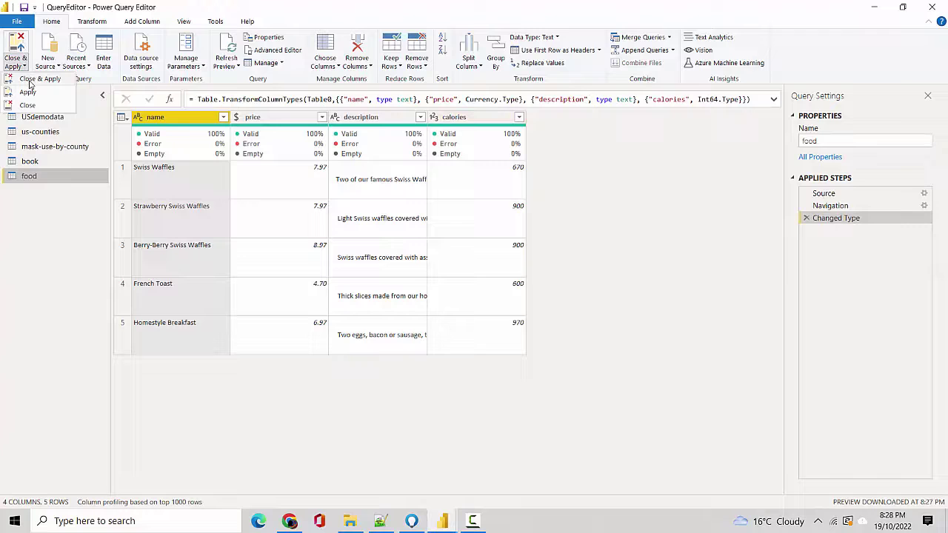
pyautogui.click(28, 105)
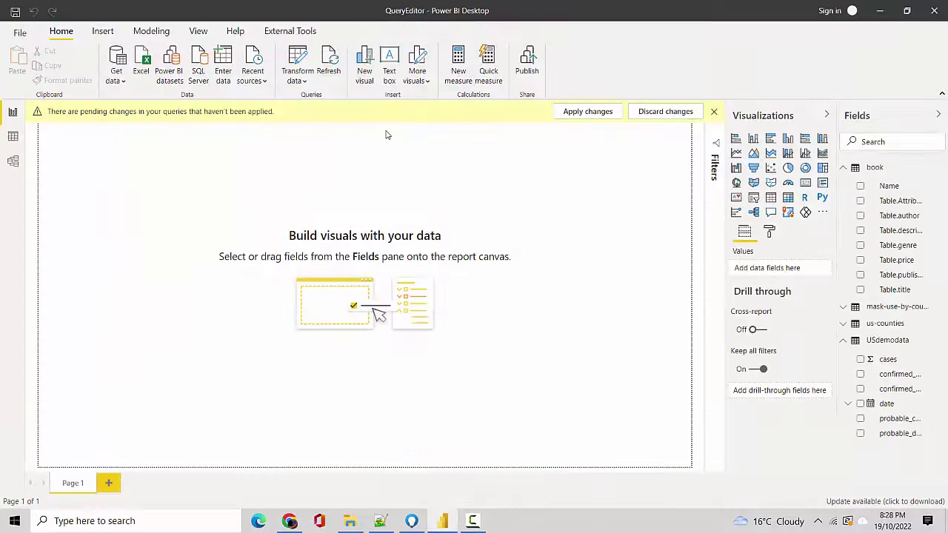
pyautogui.click(873, 167)
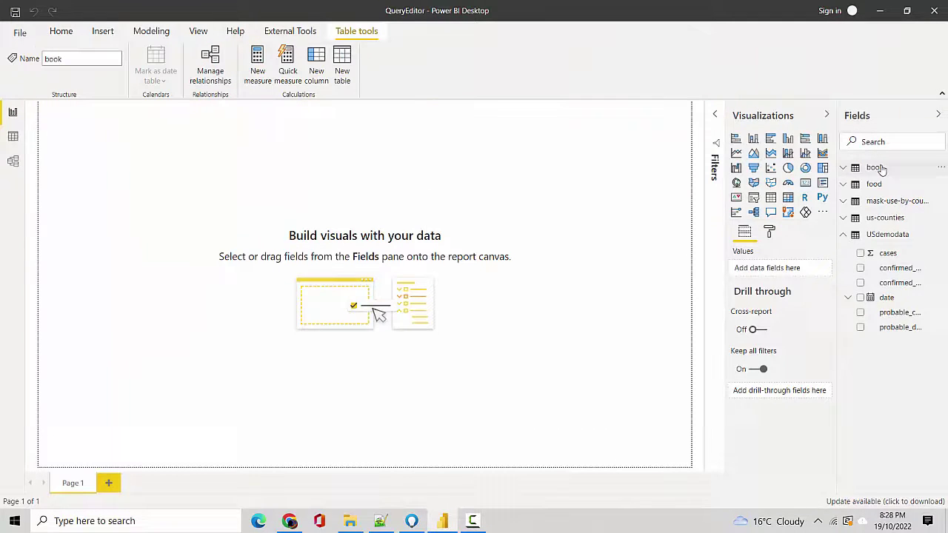
pyautogui.click(882, 169)
pyautogui.click(852, 170)
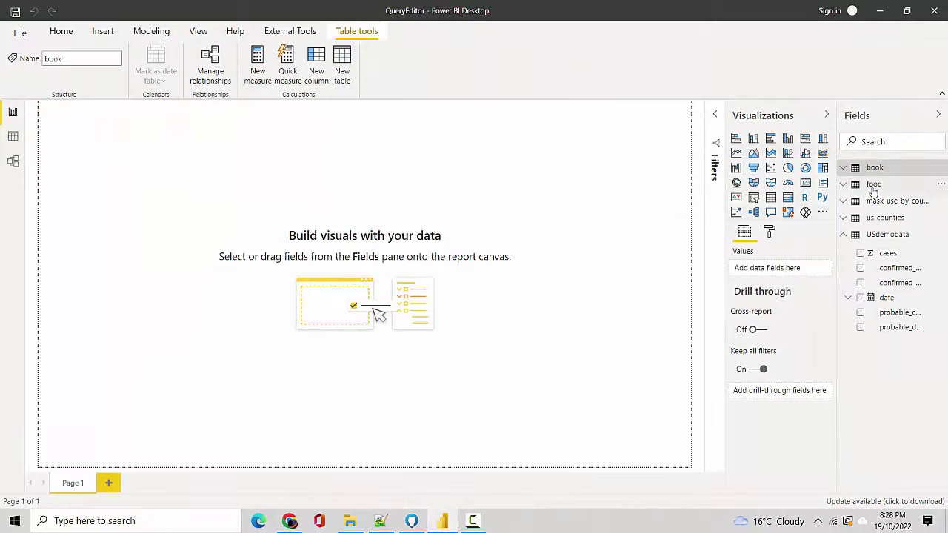
# - Check food's calories, description, name and price fields and view its five rows in Data view
pyautogui.click(874, 190)
pyautogui.click(874, 191)
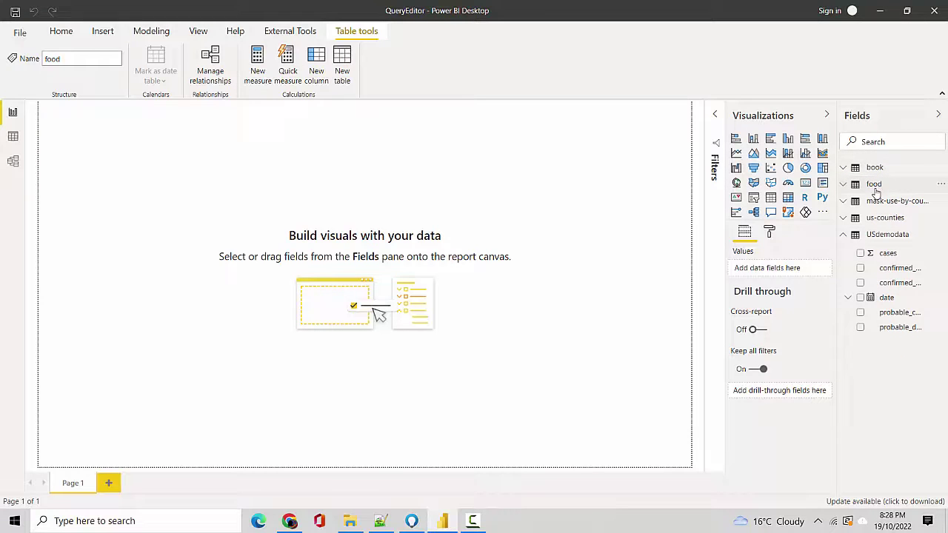
pyautogui.click(12, 136)
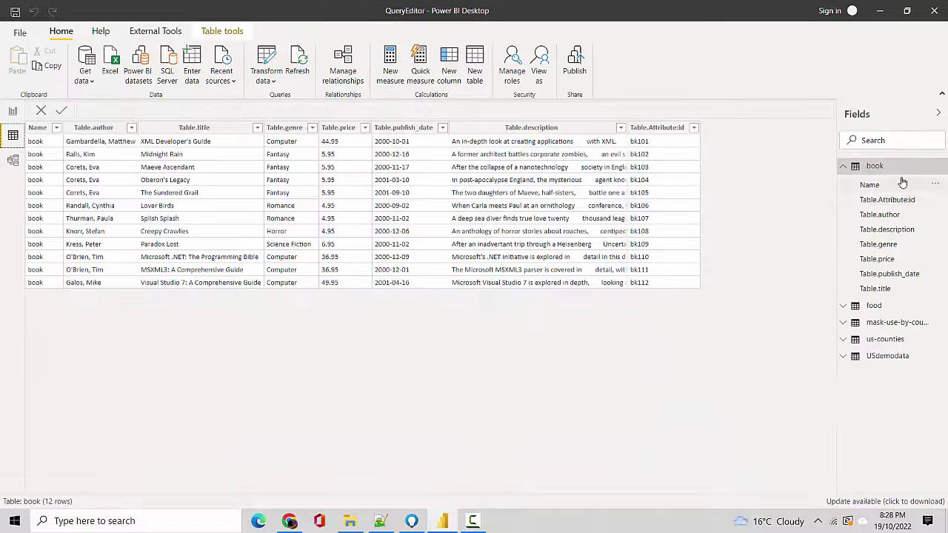
pyautogui.click(875, 305)
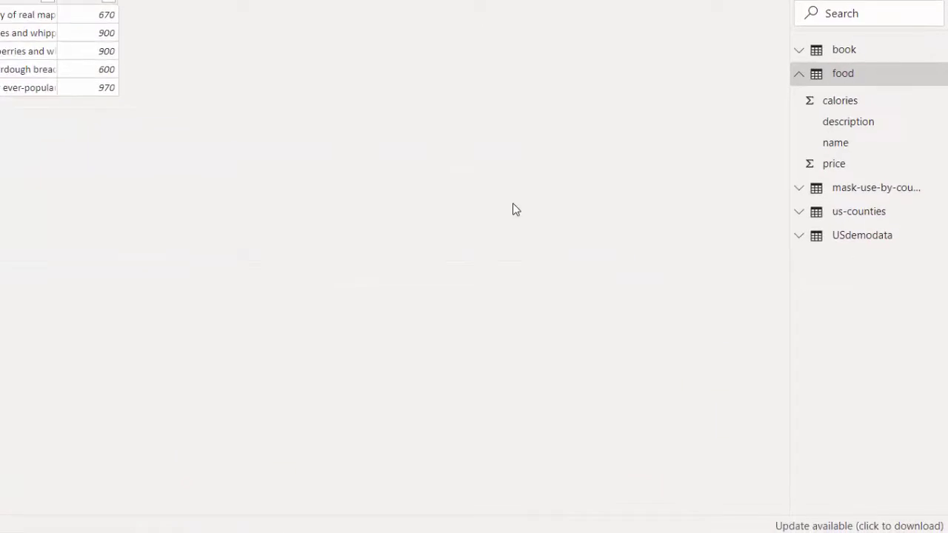